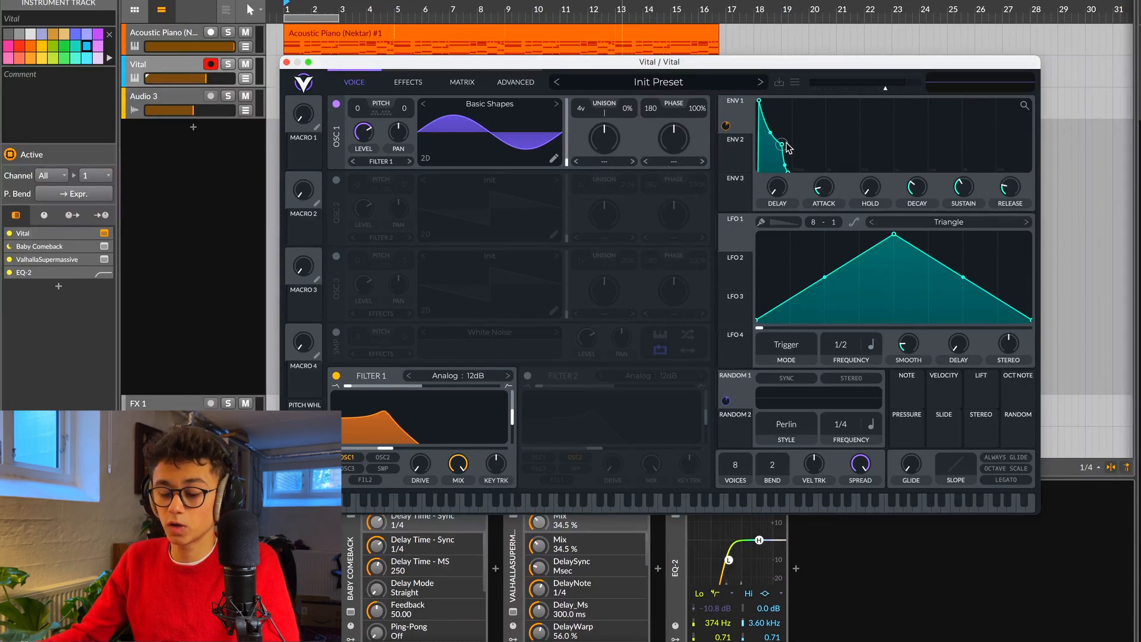
# Step: Show the effects page of the Vital synth
pyautogui.click(407, 82)
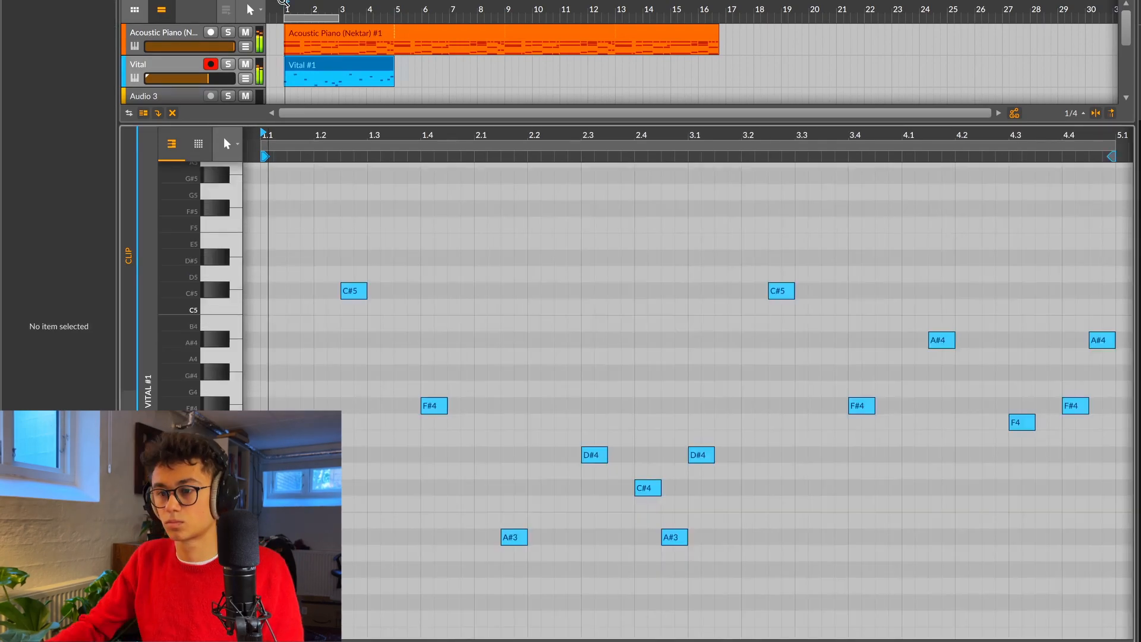
# Step: Audition the opening section from bar 1 with the piano, Vital, atmosphere and ambience layers
pyautogui.press('space')
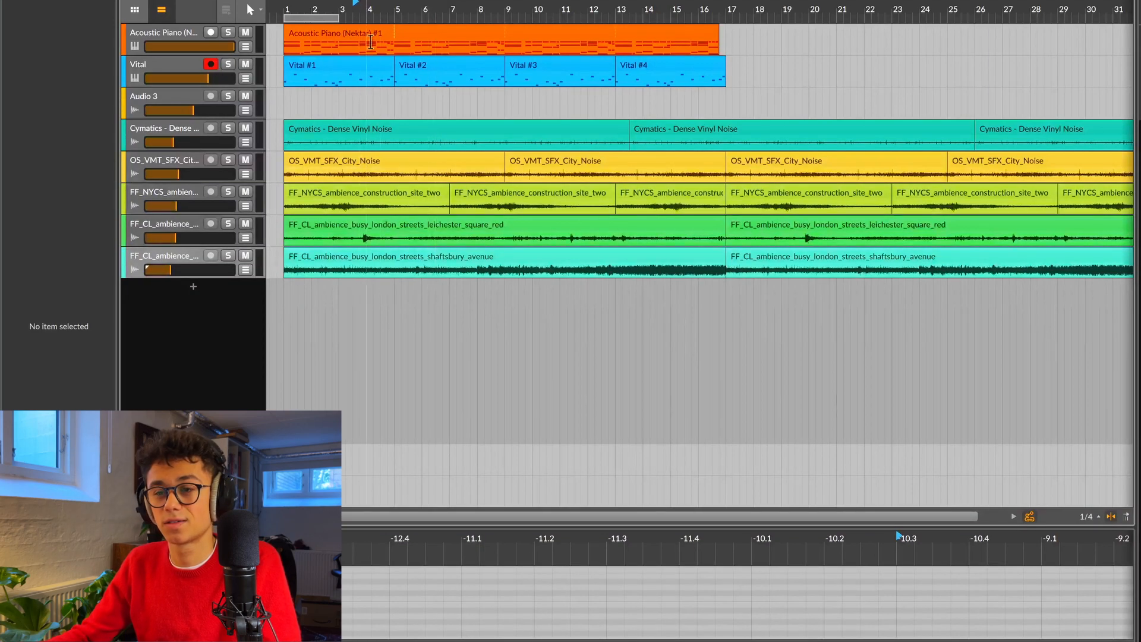
pyautogui.click(284, 8)
pyautogui.press('space')
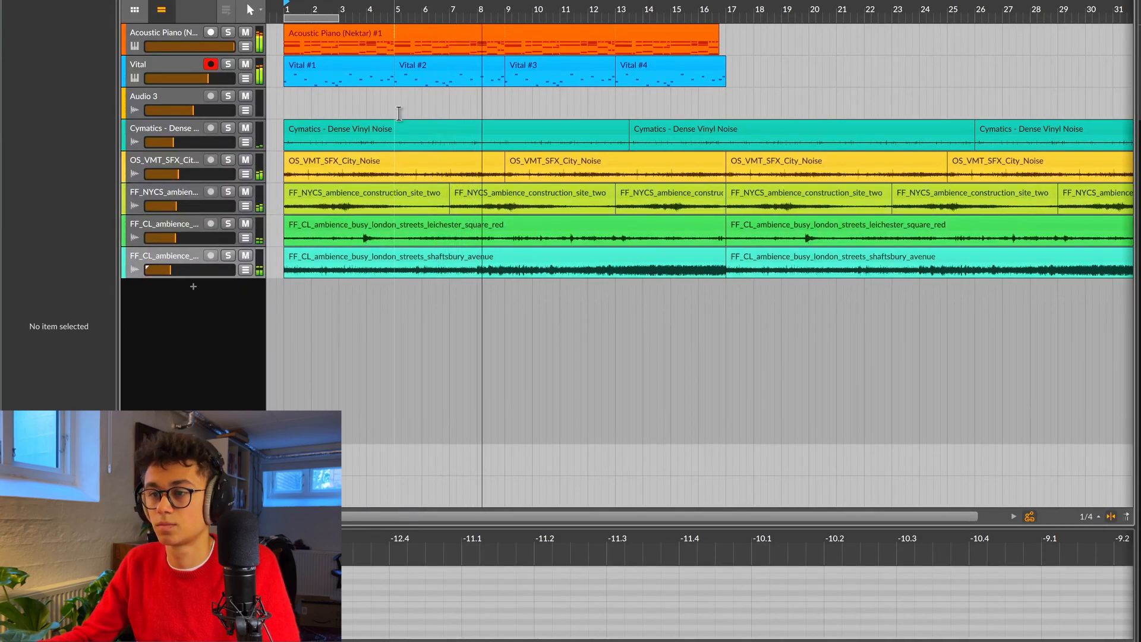
pyautogui.press('space')
pyautogui.click(503, 100)
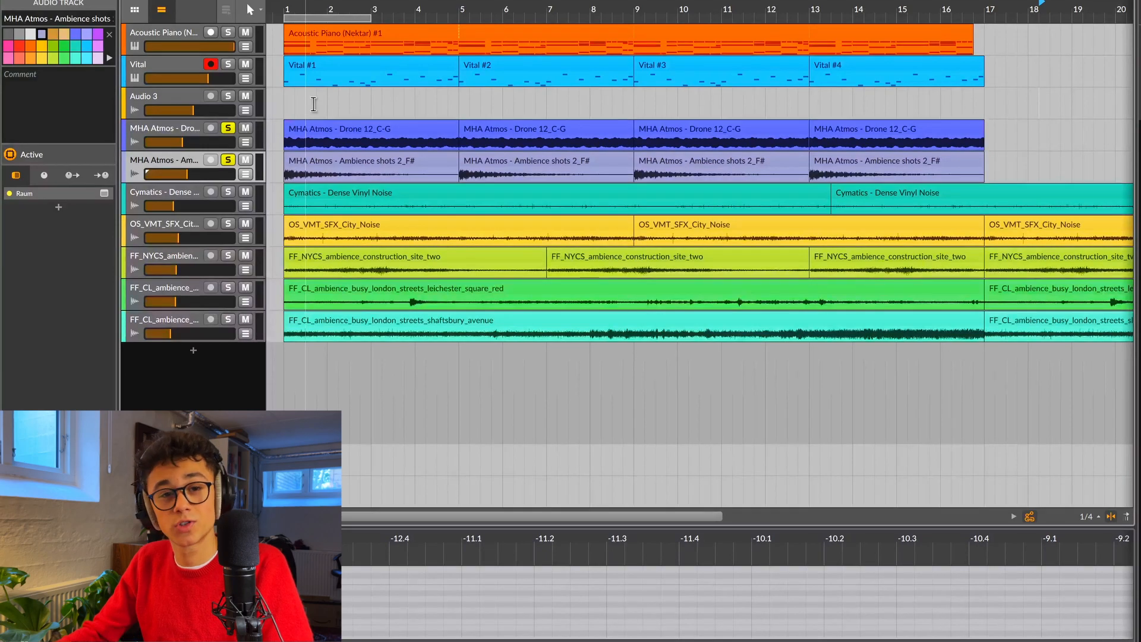
pyautogui.press('space')
pyautogui.click(284, 5)
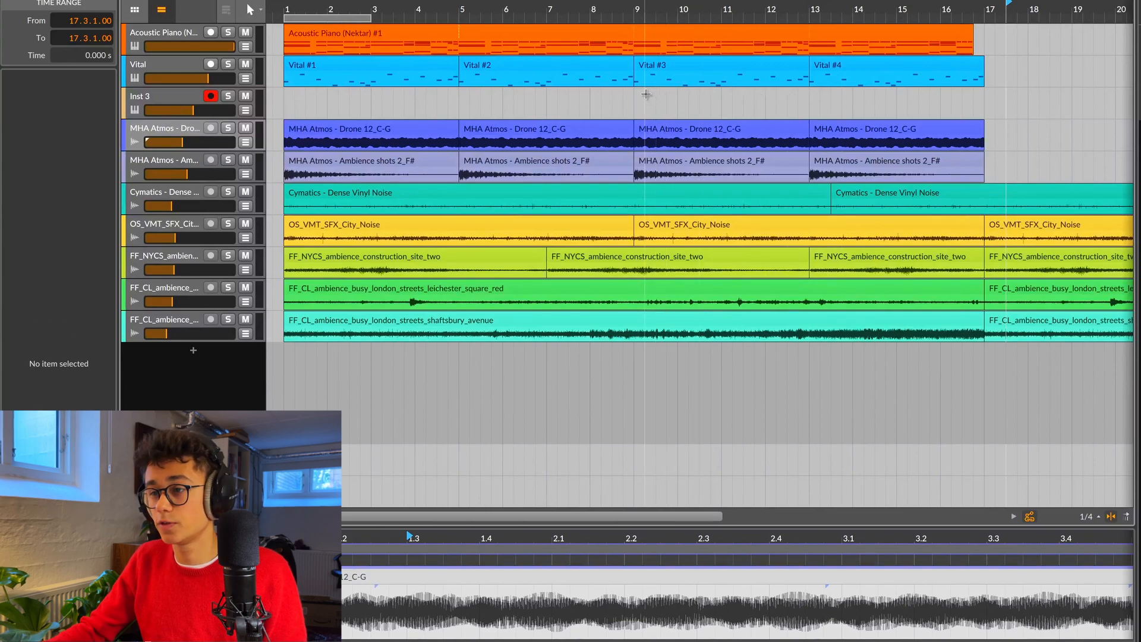
# Step: Mark the range from bar 9 to about bar 17 on the empty Inst 3 track
pyautogui.moveTo(646, 94); pyautogui.dragTo(973, 110)
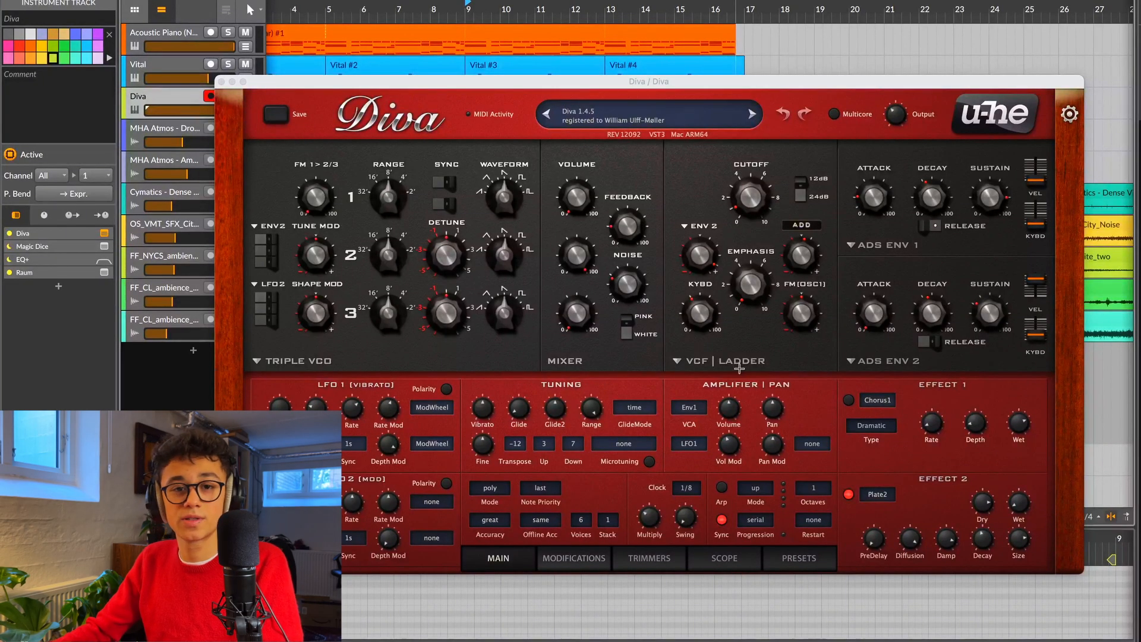
# Step: Examine the source choices for Diva's filter cutoff modulation and the track's Magic Dice effect
pyautogui.click(709, 227)
pyautogui.click(710, 229)
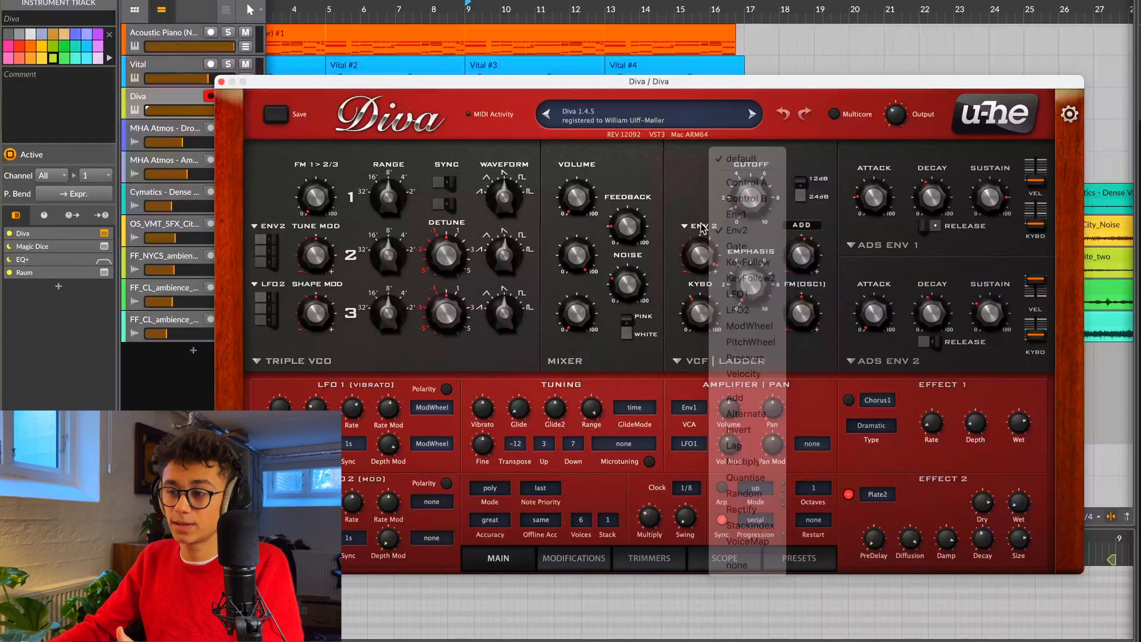
pyautogui.moveTo(686, 282); pyautogui.dragTo(686, 279)
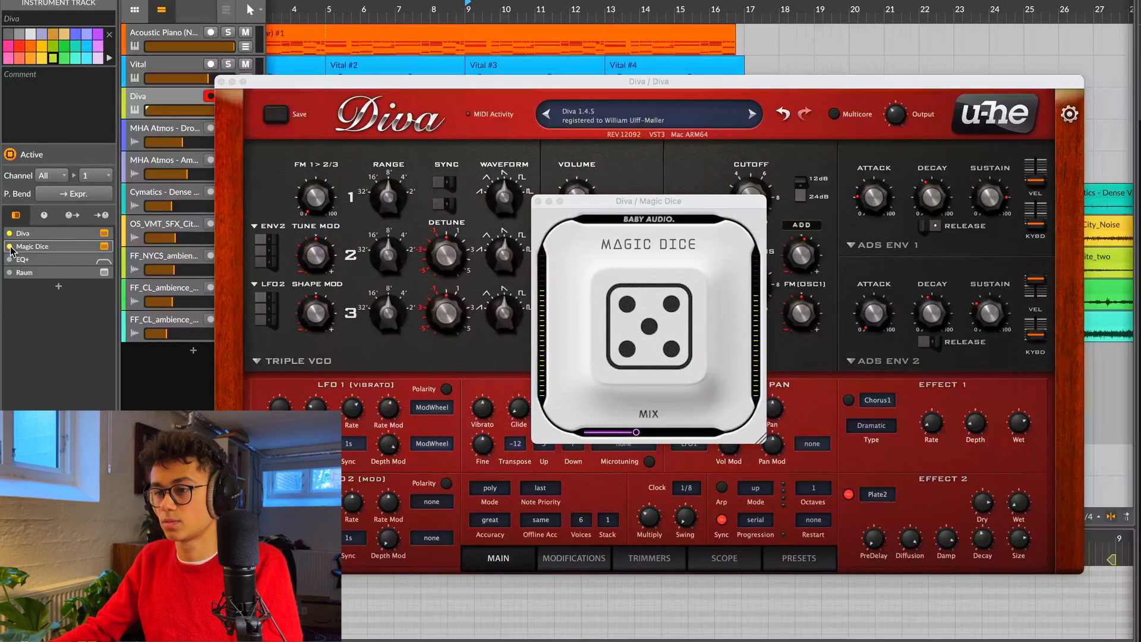
pyautogui.moveTo(673, 186); pyautogui.dragTo(669, 151)
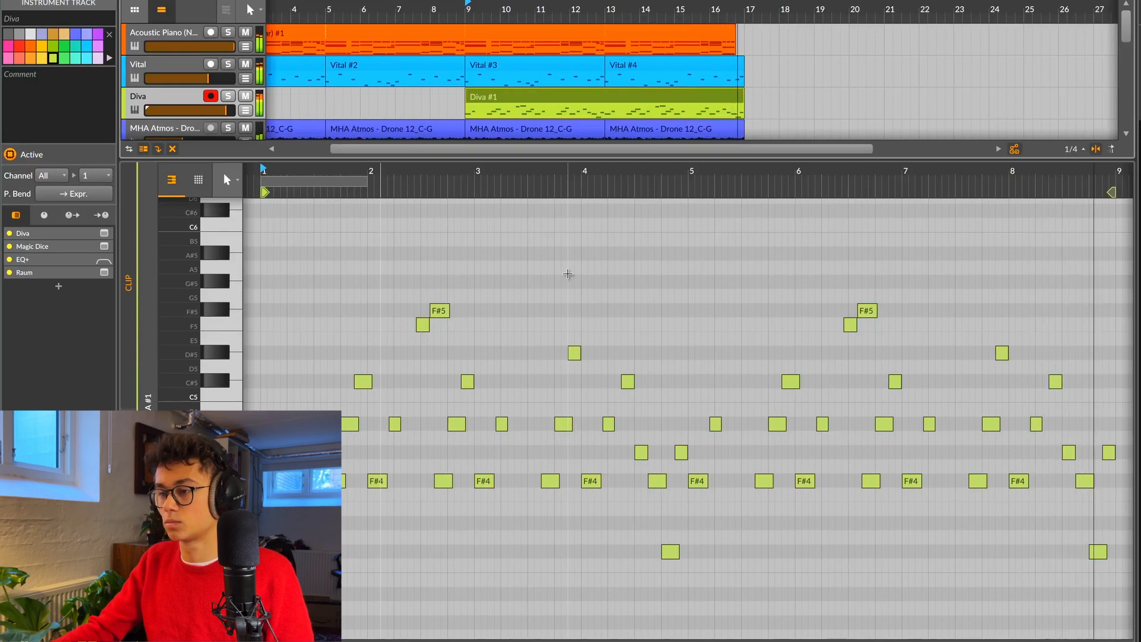
# Step: Stop playback and enlarge the arranger area above the clip editor
pyautogui.press('space')
pyautogui.moveTo(500, 158); pyautogui.dragTo(500, 234)
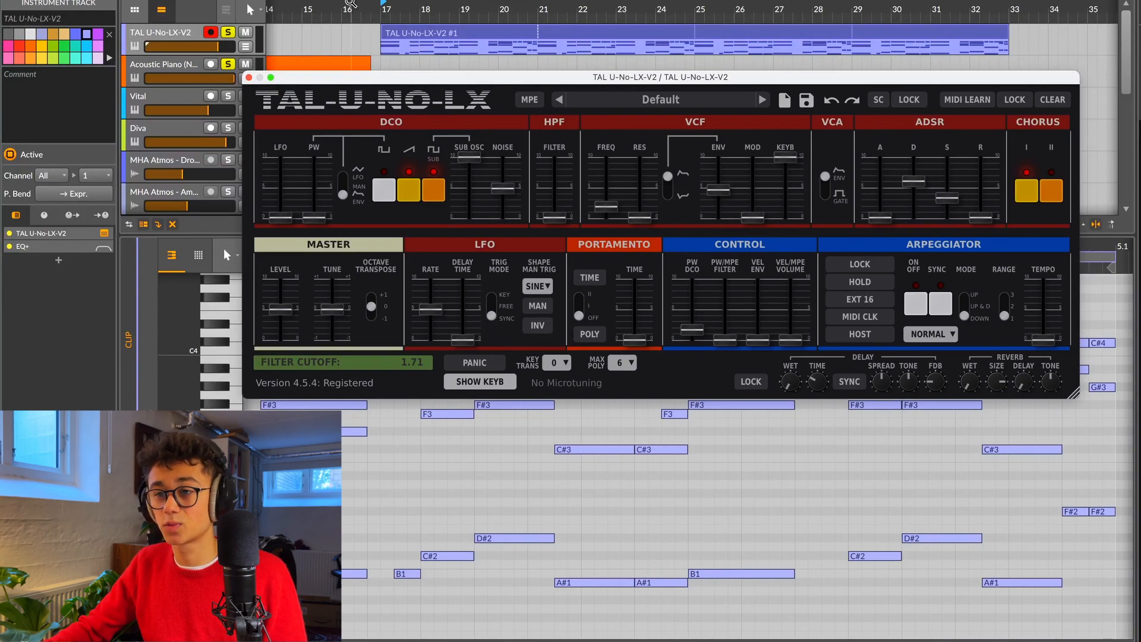
# Step: Audition the TAL U-No-LX-V2 chords and the soloed Cosy Sofa Keys layer from bar 17
pyautogui.click(384, 5)
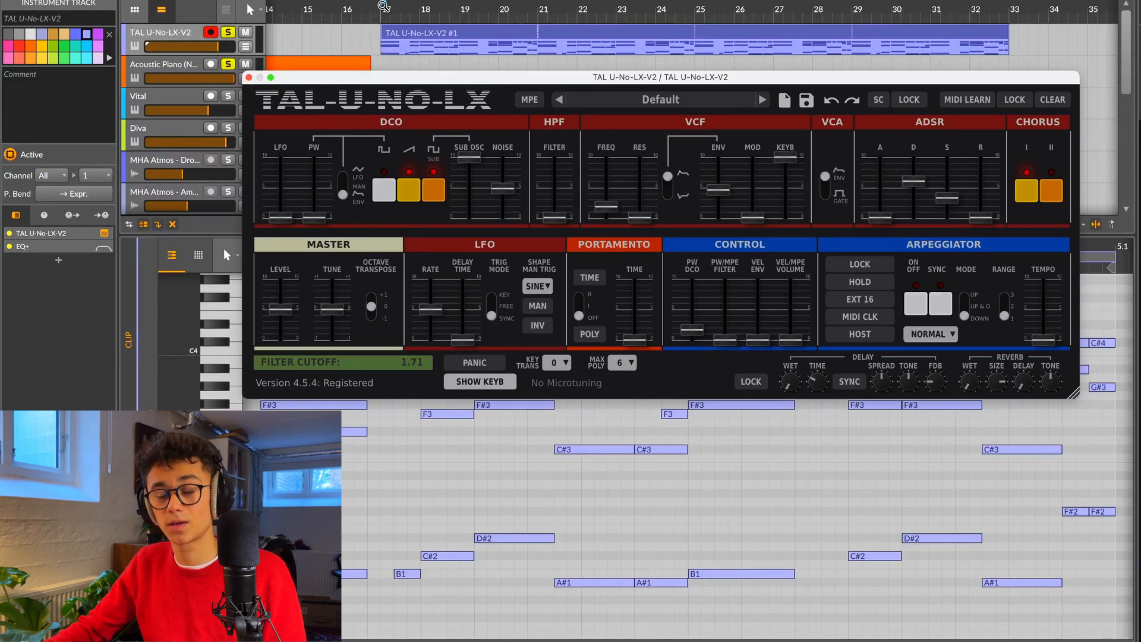
pyautogui.press('space')
pyautogui.moveTo(457, 80); pyautogui.dragTo(436, 45)
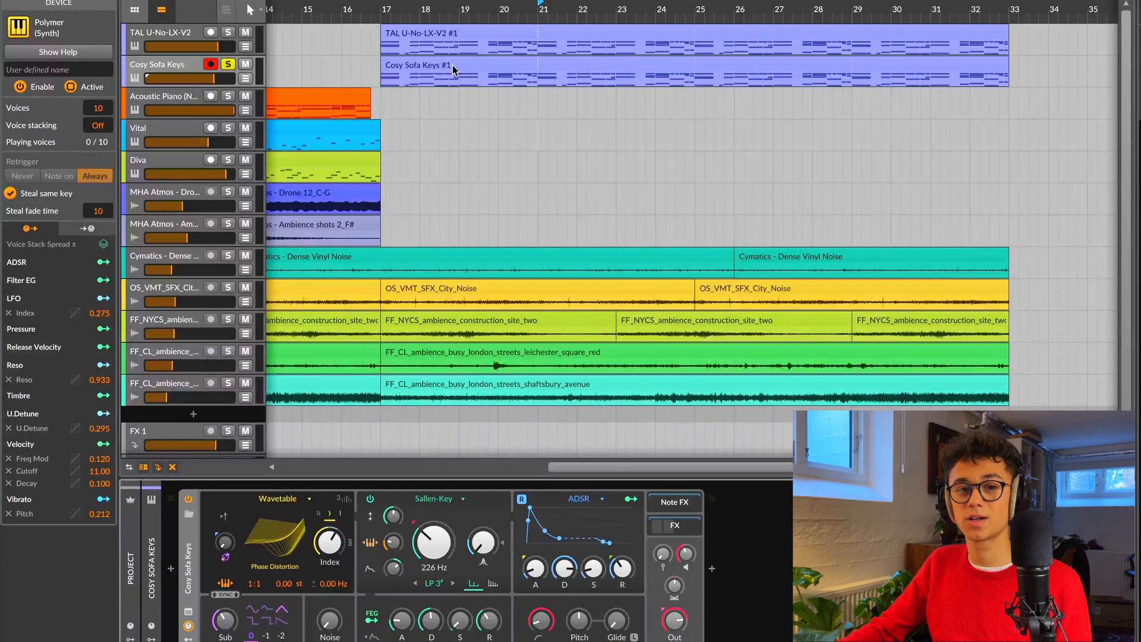
pyautogui.click(385, 6)
pyautogui.press('space')
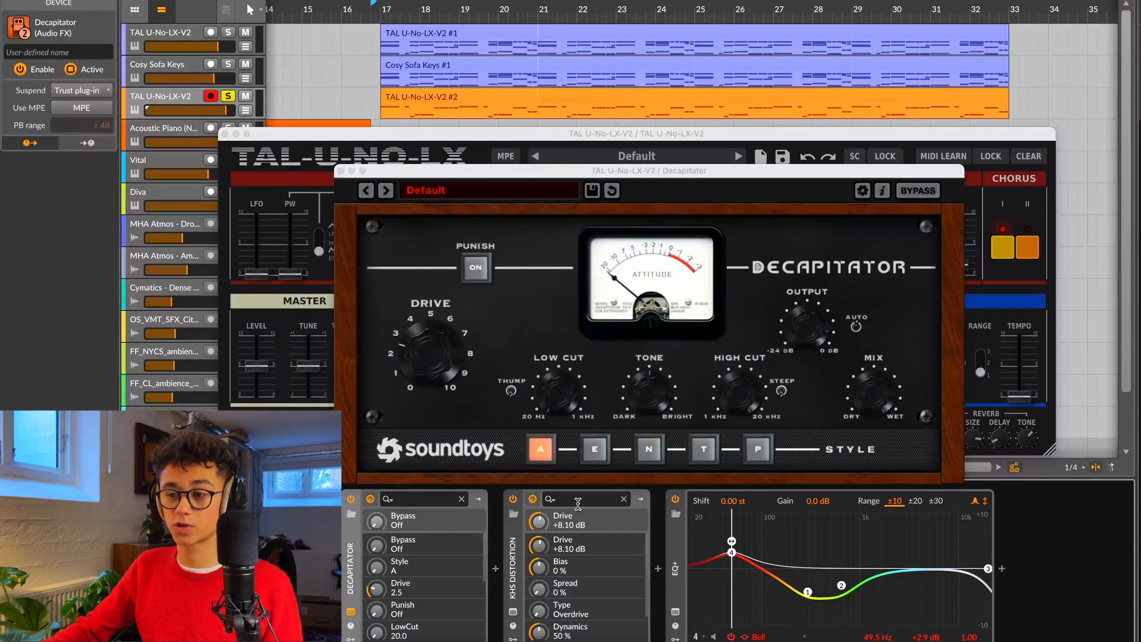
# Step: Open the kHs Distortion window on the orange TAL U-No-LX-V2 bass track and check its EQ+ curve
pyautogui.click(513, 611)
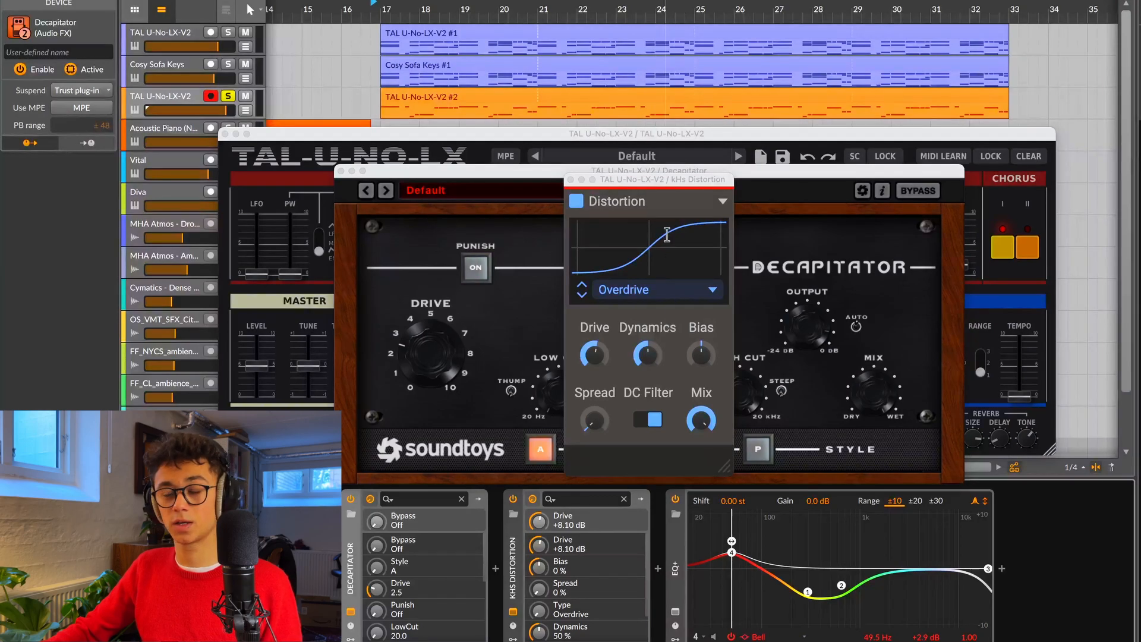
pyautogui.click(758, 587)
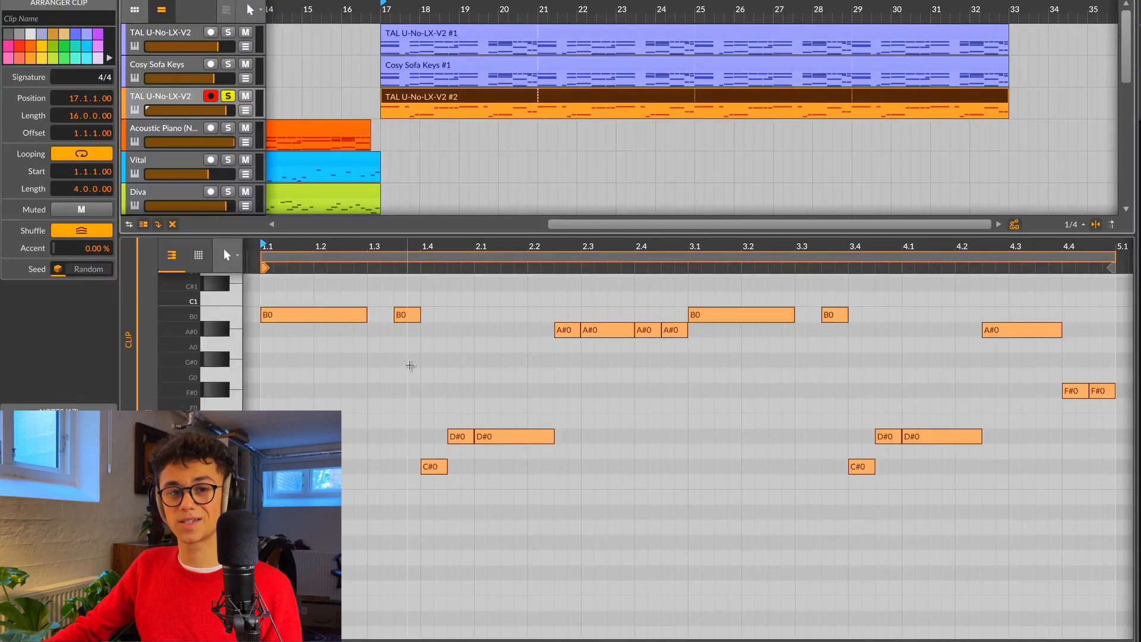
# Step: Audition the bass clip from bar 17, first soloed and again with the other tracks
pyautogui.press('space')
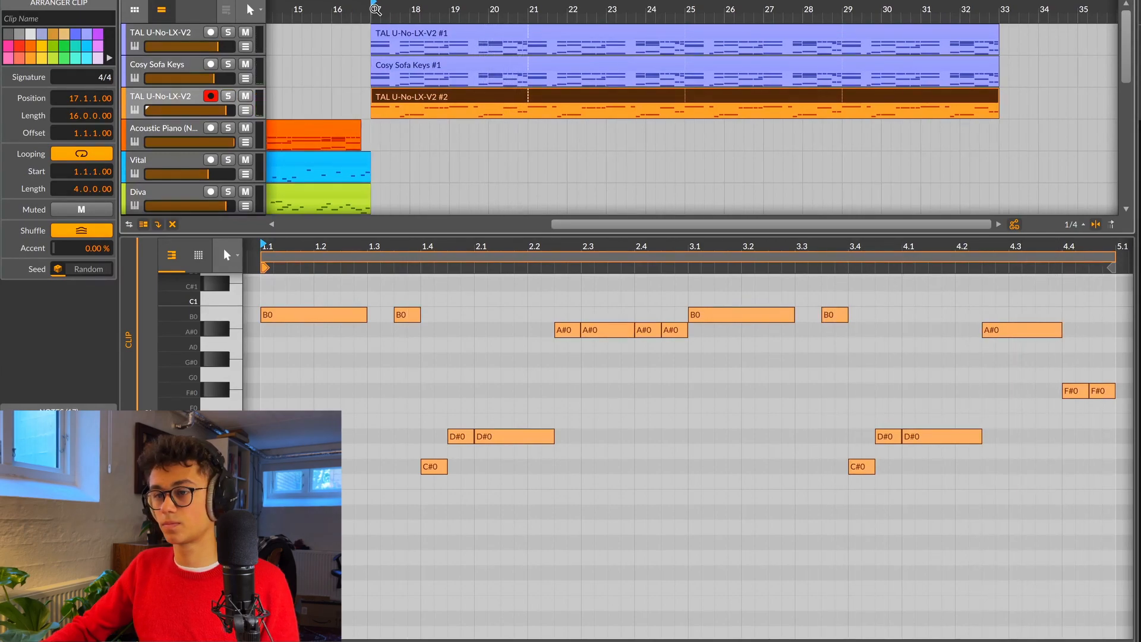
pyautogui.press('space')
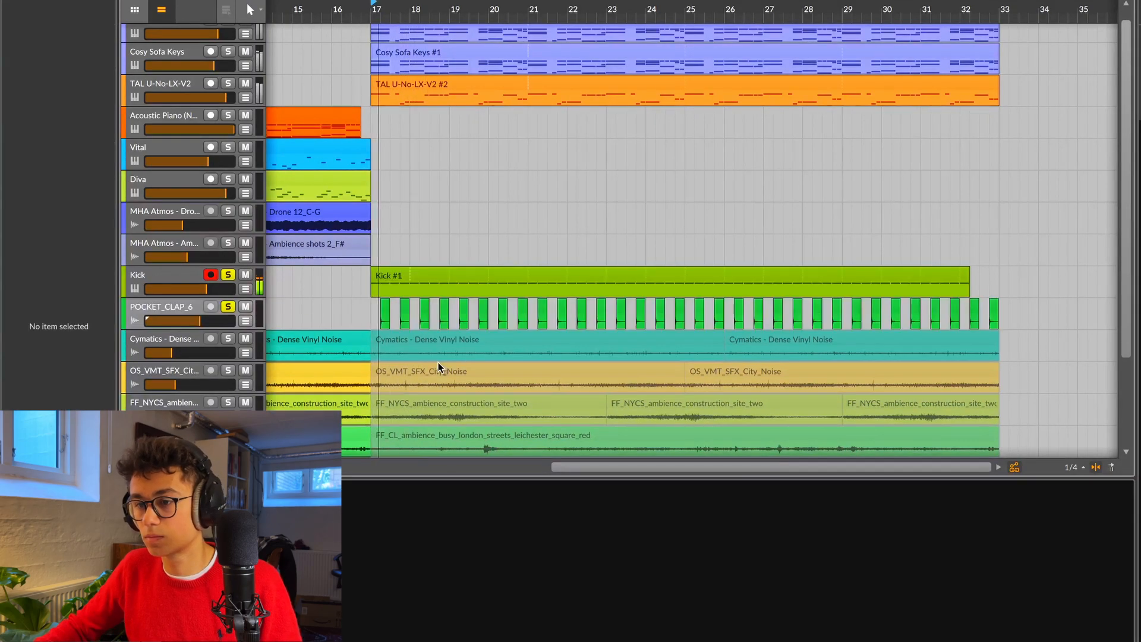
# Step: Examine the kick, clap, open hat and percussion clips closely while the soloed drums play from bar 17
pyautogui.scroll(3, 439, 367)
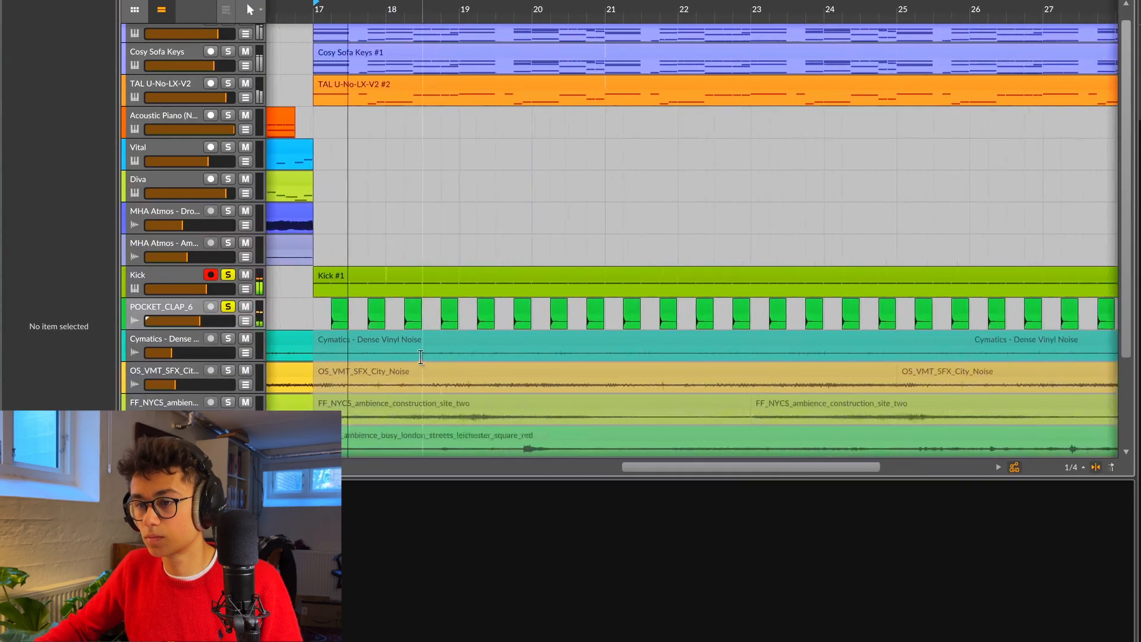
pyautogui.click(359, 319)
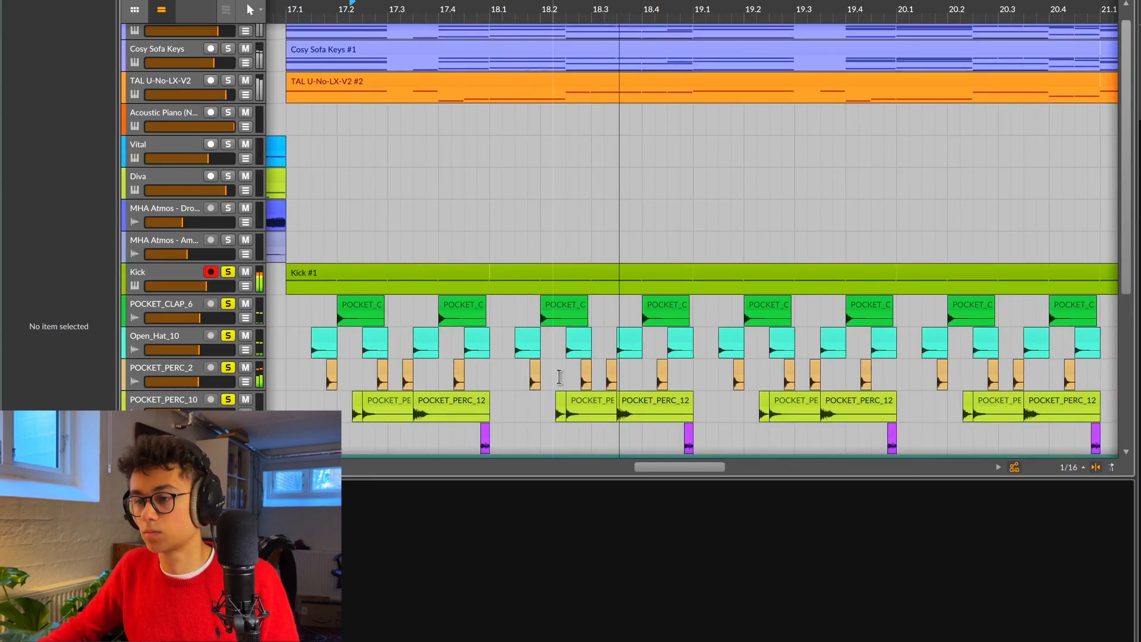
pyautogui.scroll(-1, 407, 355)
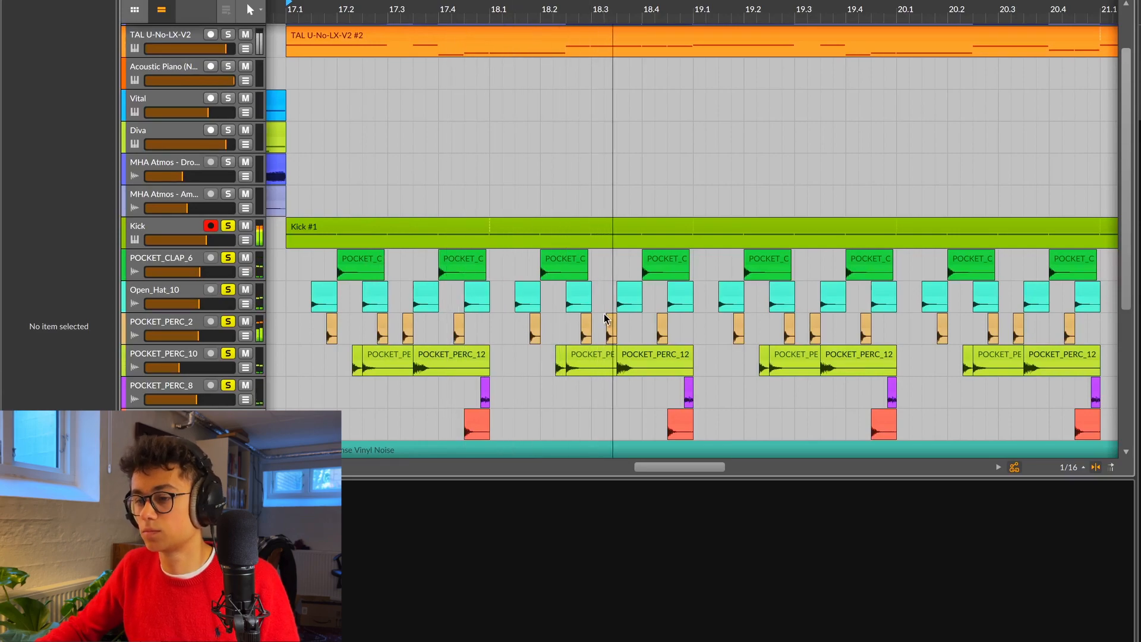
pyautogui.scroll(-1, 612, 267)
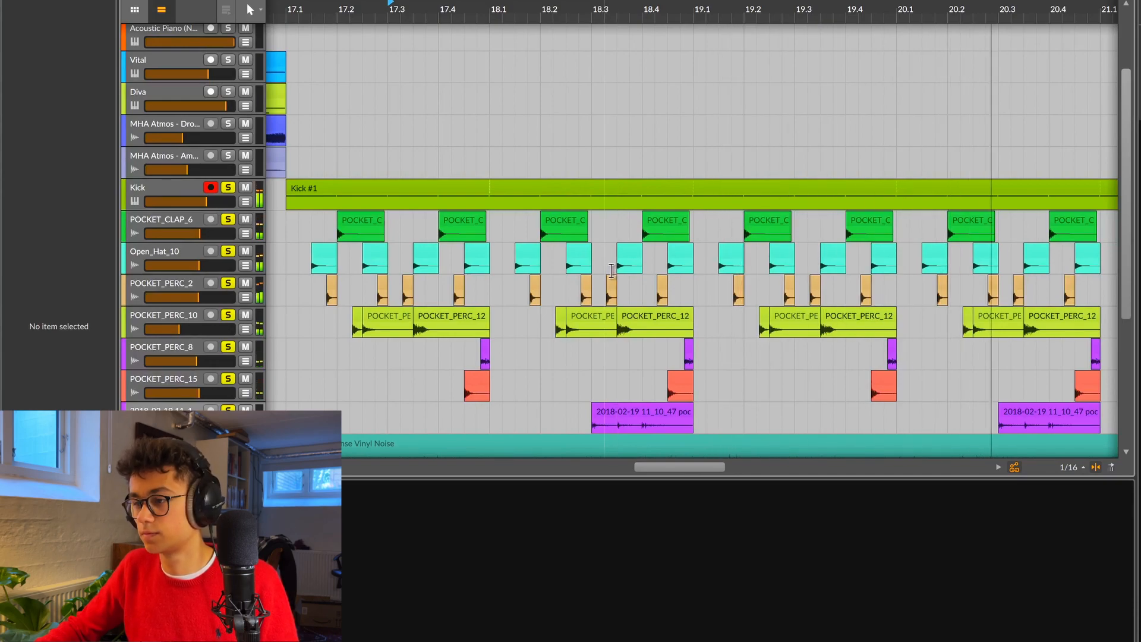
pyautogui.scroll(-1, 611, 270)
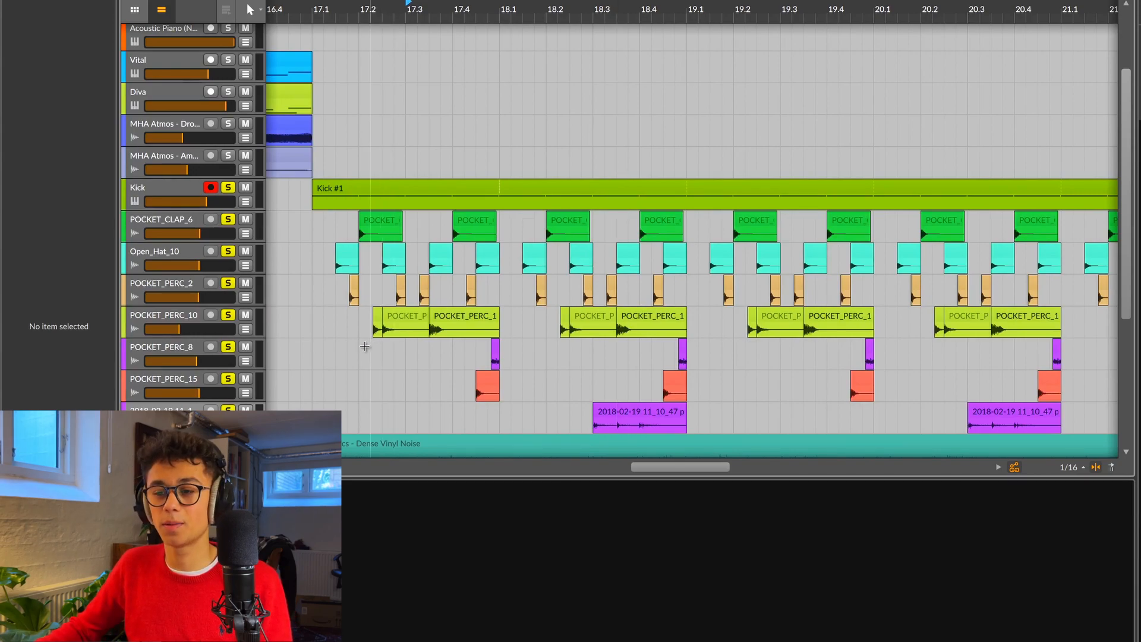
pyautogui.scroll(2, 341, 309)
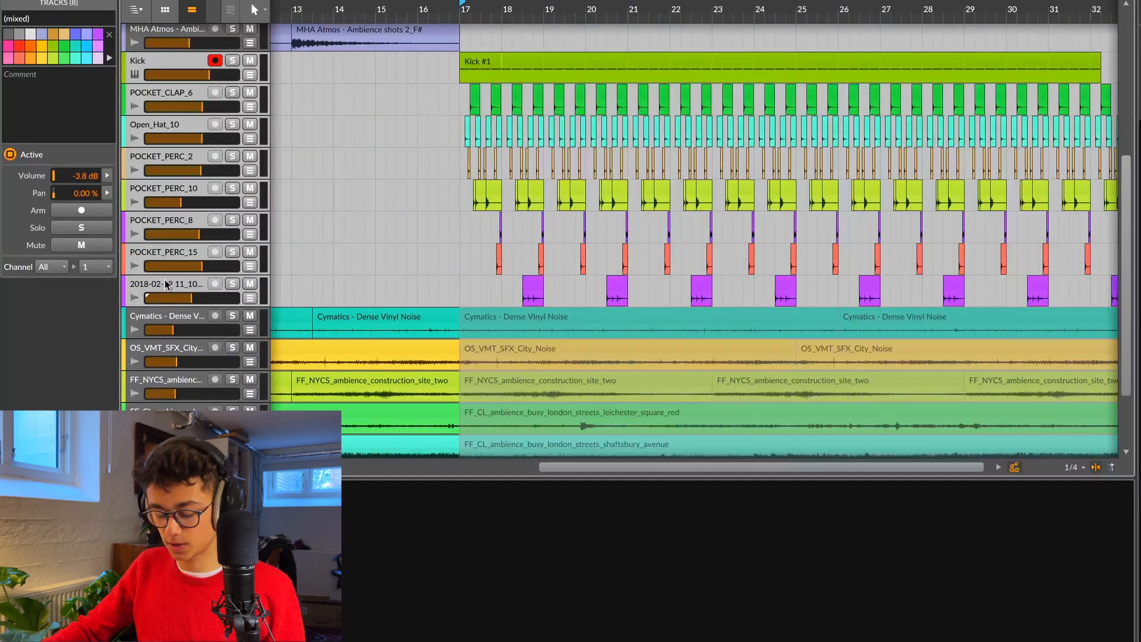
# Step: Group the eight kick, clap, hat and percussion tracks and audition the soloed group from bar 17
pyautogui.hotkey('ctrl', 'g')
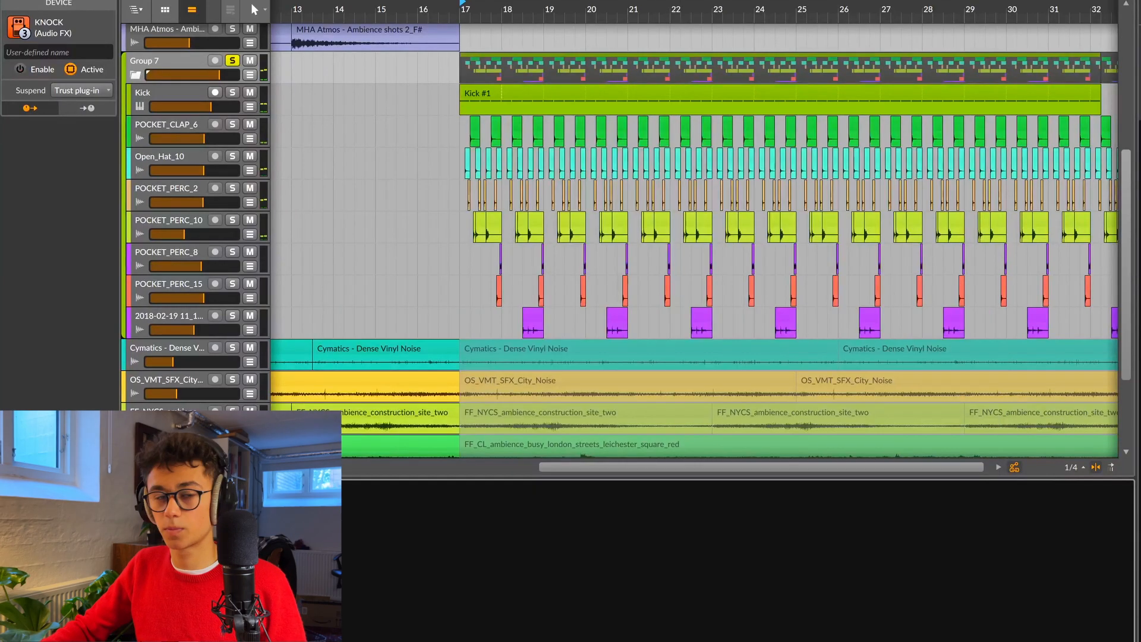
pyautogui.press('space')
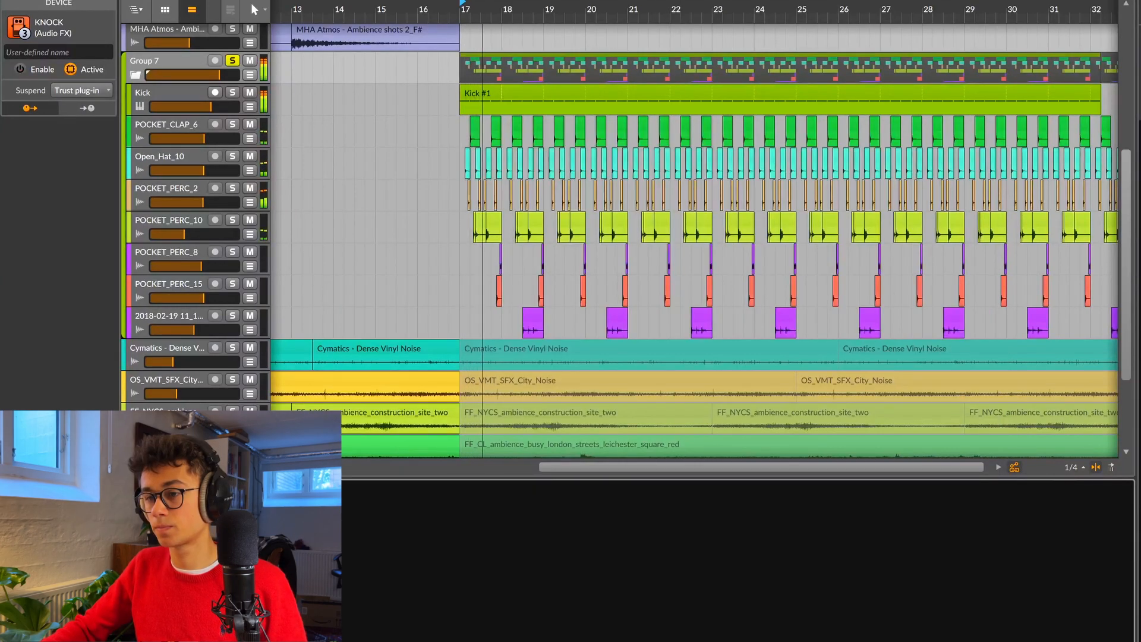
pyautogui.press('space')
pyautogui.press('space')
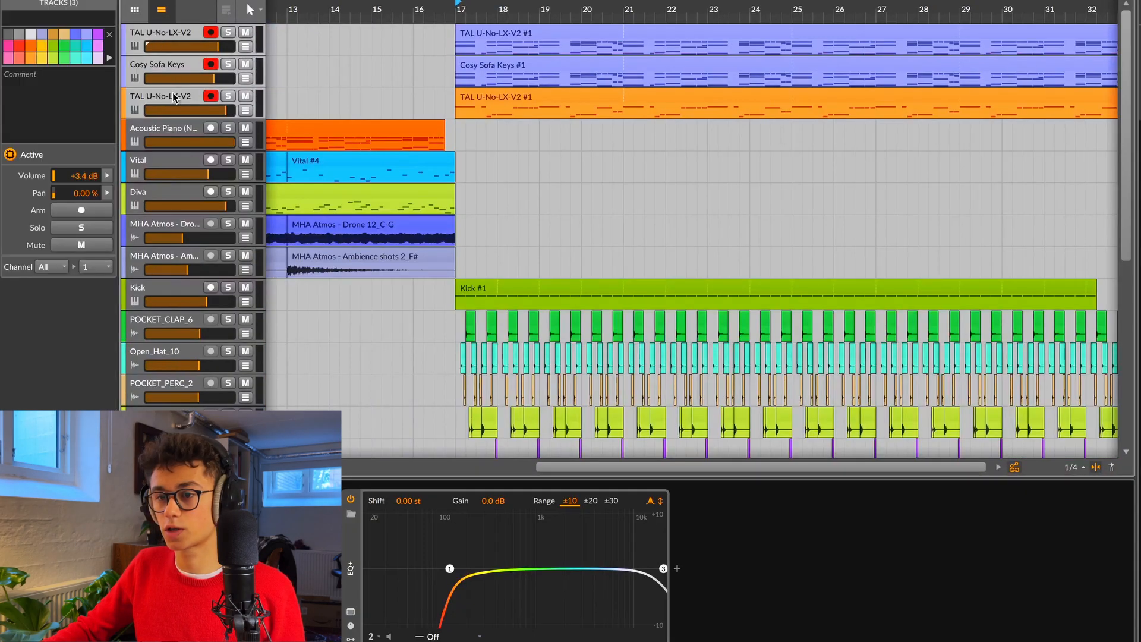
# Step: Group the two TAL U-No-LX-V2 tracks with Cosy Sofa Keys and insert a device on the group by searching for "duck"
pyautogui.press('super+g')
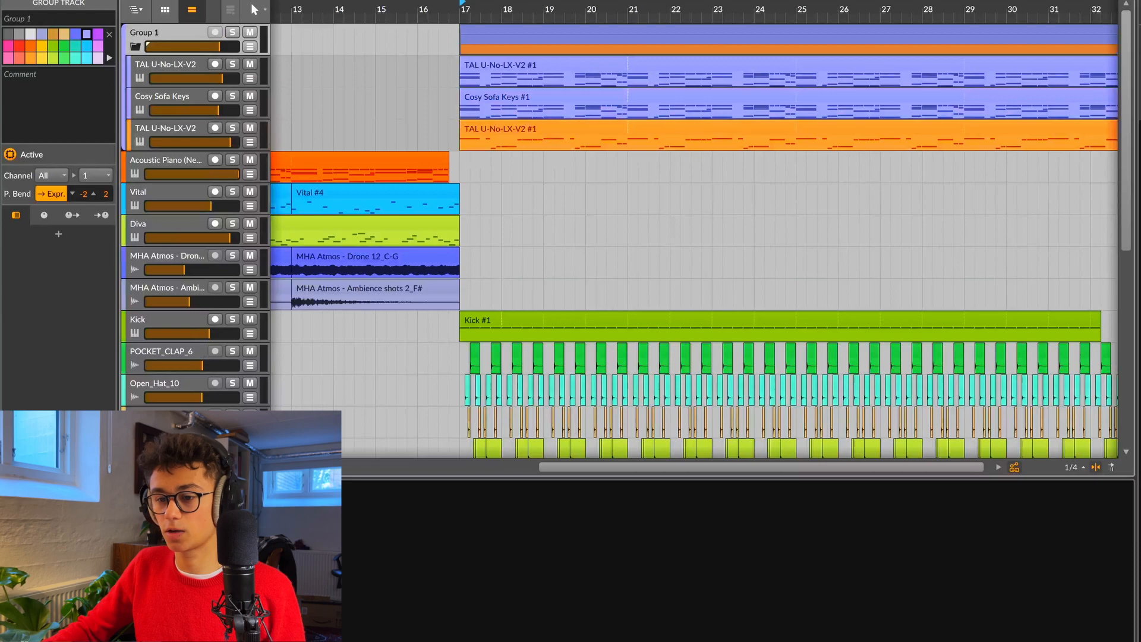
pyautogui.write('bduck')
pyautogui.press('Return')
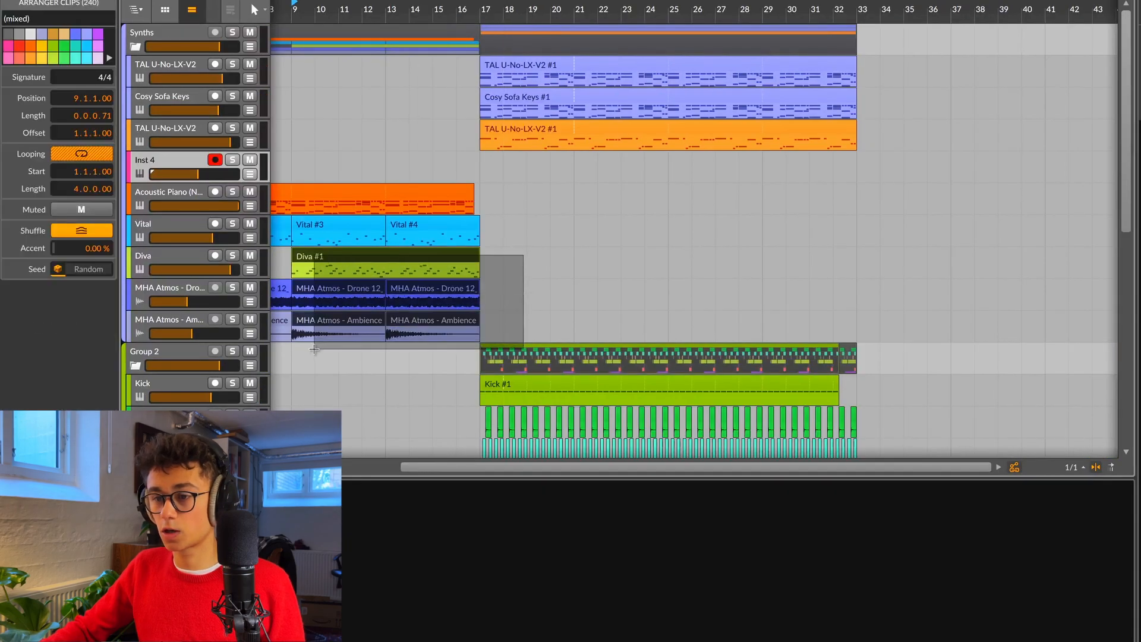
# Step: Copy the Diva, MHA Atmos Drone and MHA Atmos Ambience clips from bar 9 to bar 25
pyautogui.moveTo(314, 349); pyautogui.dragTo(314, 348)
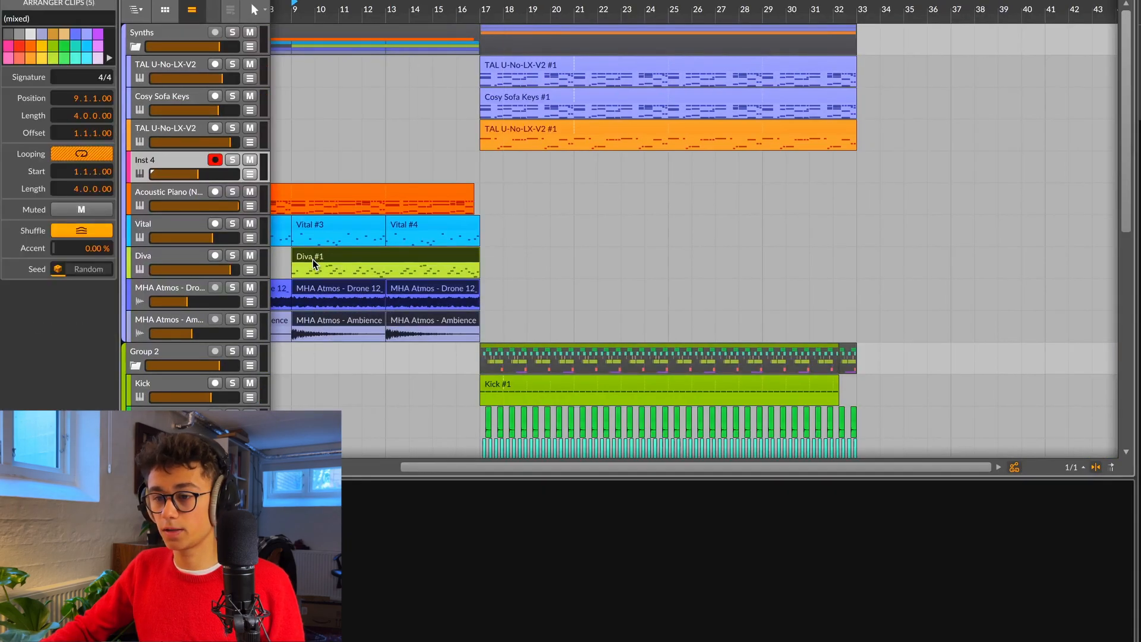
pyautogui.moveTo(312, 259); pyautogui.dragTo(692, 271)
pyautogui.click(671, 172)
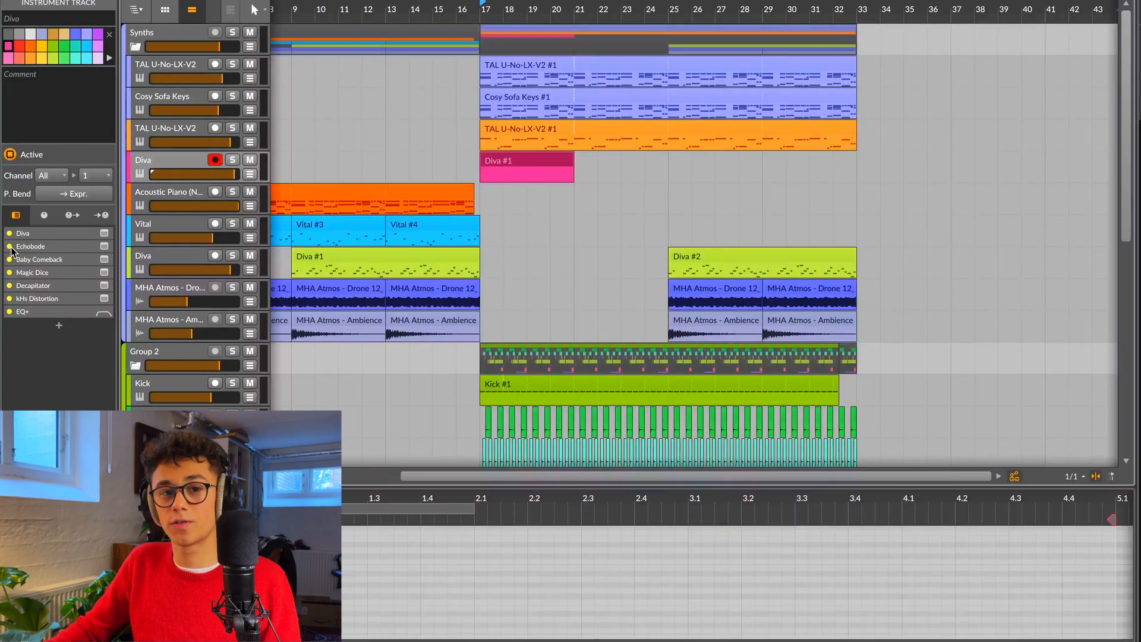
# Step: Disable the Echobode effect on the pink Diva track and select its clip at bar 17
pyautogui.click(9, 246)
pyautogui.click(506, 165)
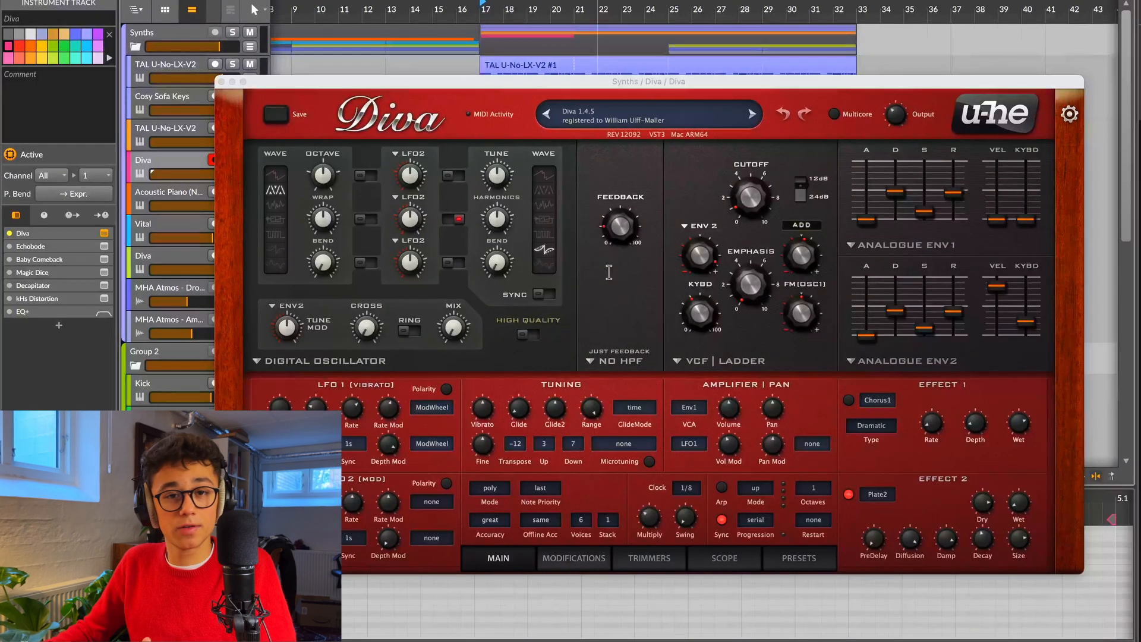
# Step: Select Digital as Diva's oscillator model and check the source choices for its filter cutoff modulation
pyautogui.click(333, 370)
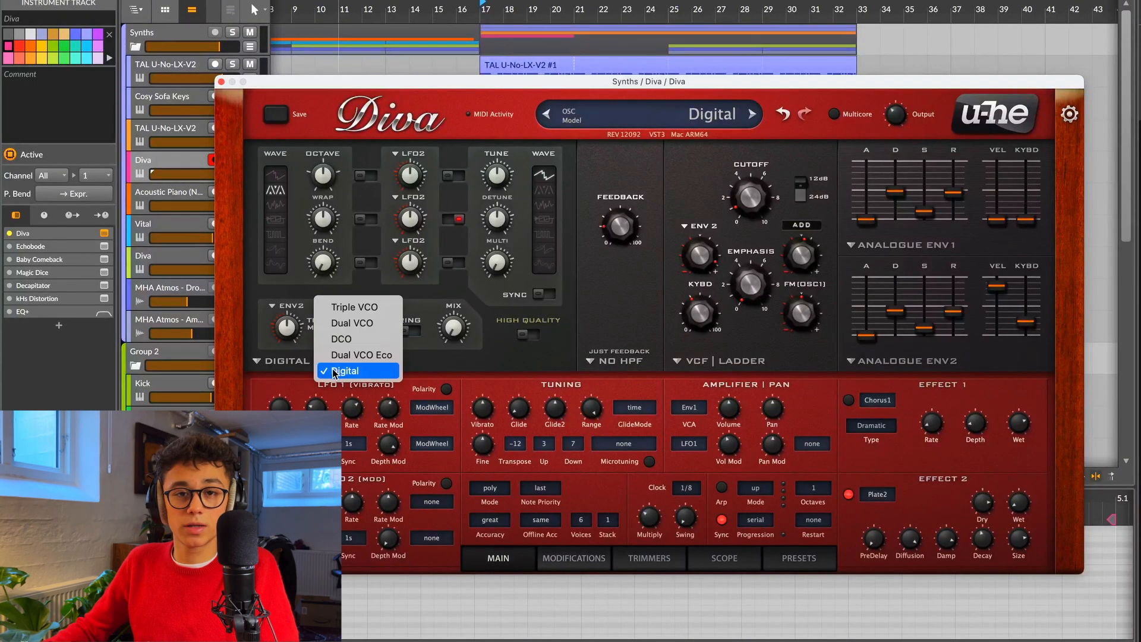
pyautogui.click(334, 371)
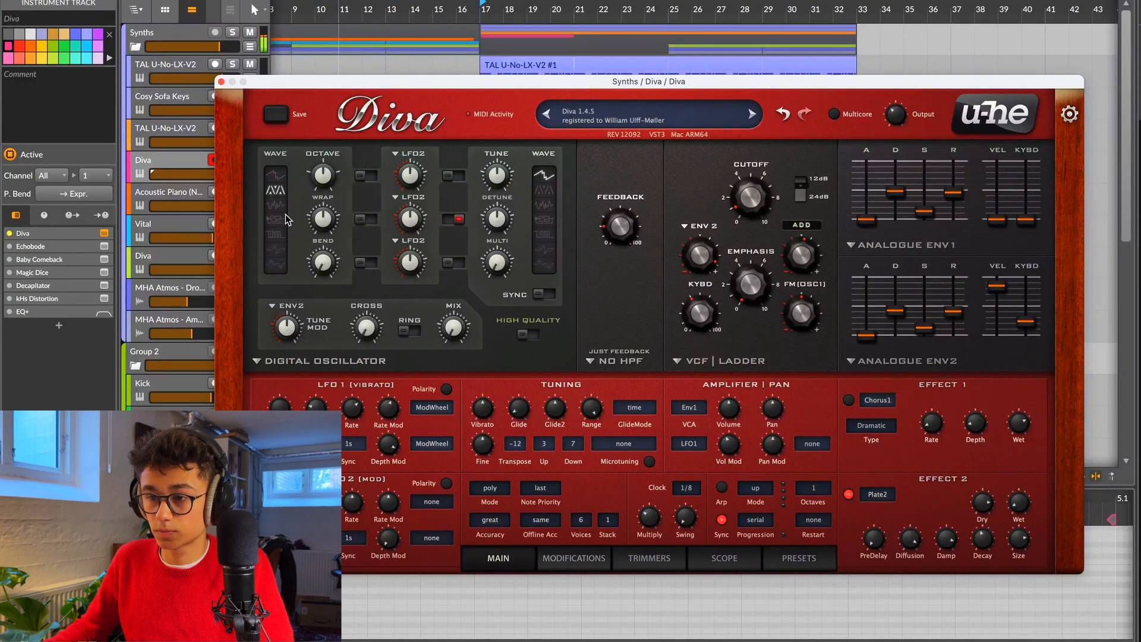
pyautogui.click(700, 226)
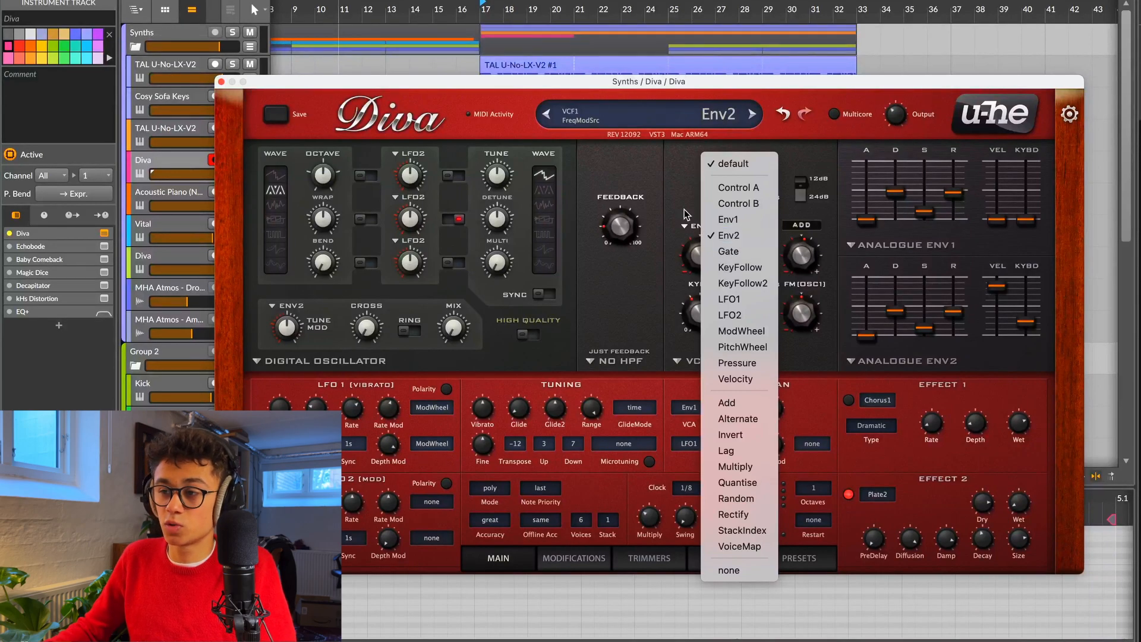
pyautogui.click(670, 197)
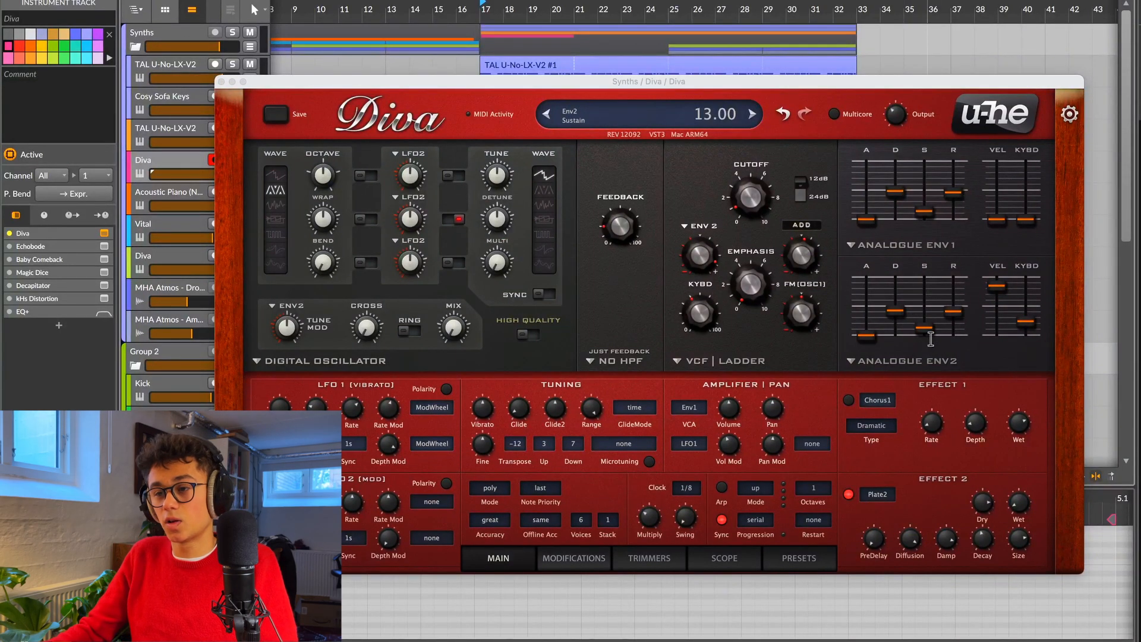
# Step: Enable Echobode, Baby Comeback, Magic Dice, Decapitator and kHs Distortion in turn on the pink Diva track and show each effect's settings
pyautogui.click(104, 246)
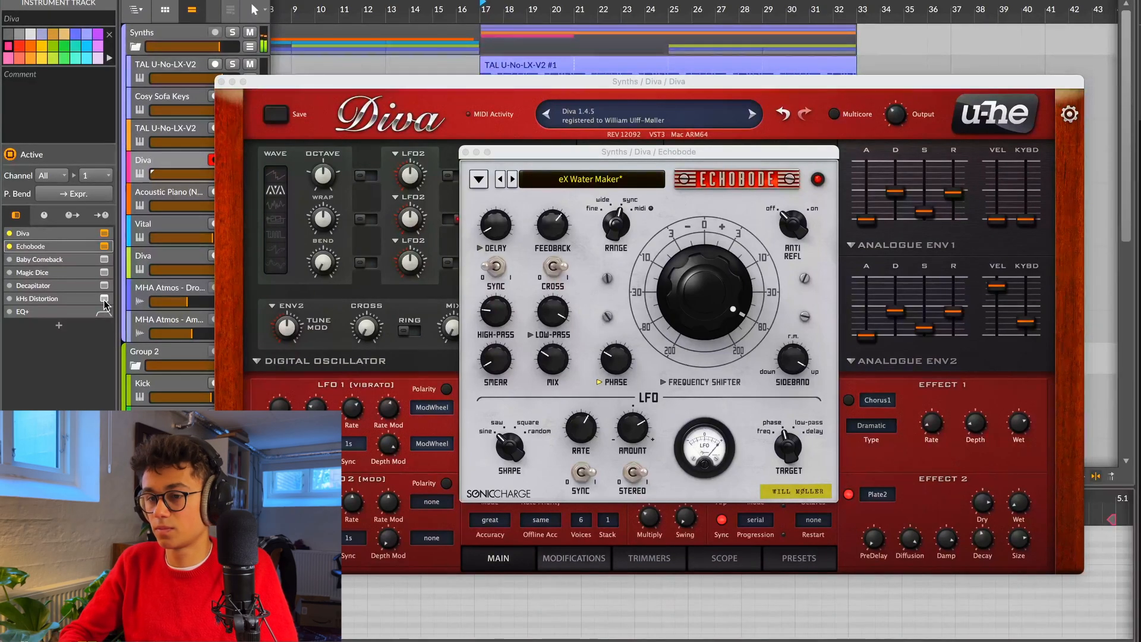
pyautogui.click(104, 259)
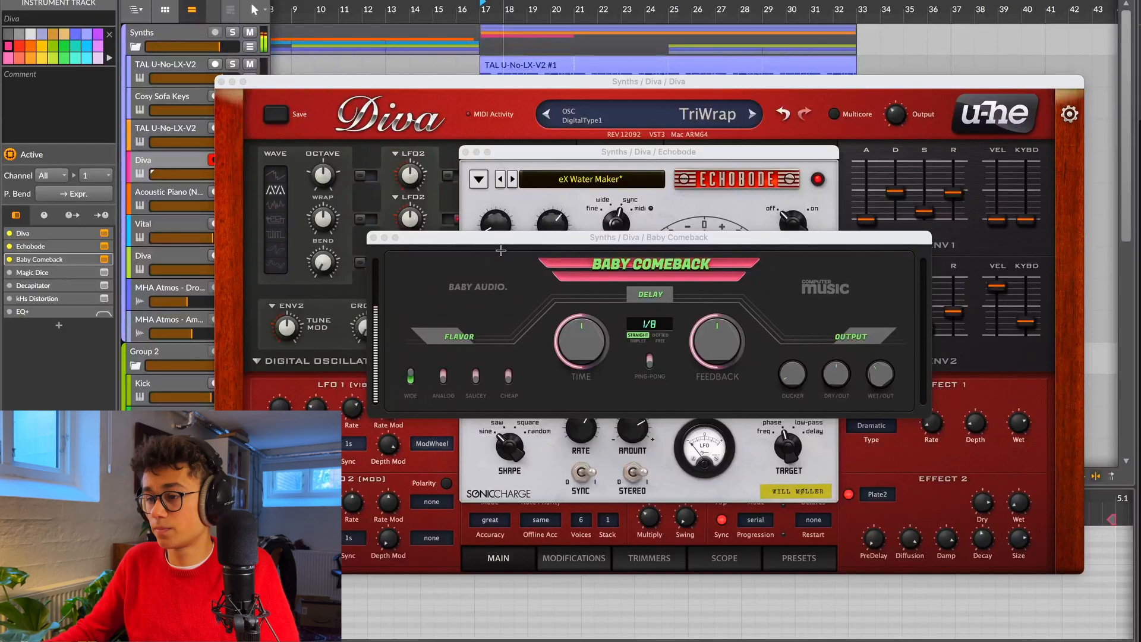
pyautogui.click(54, 274)
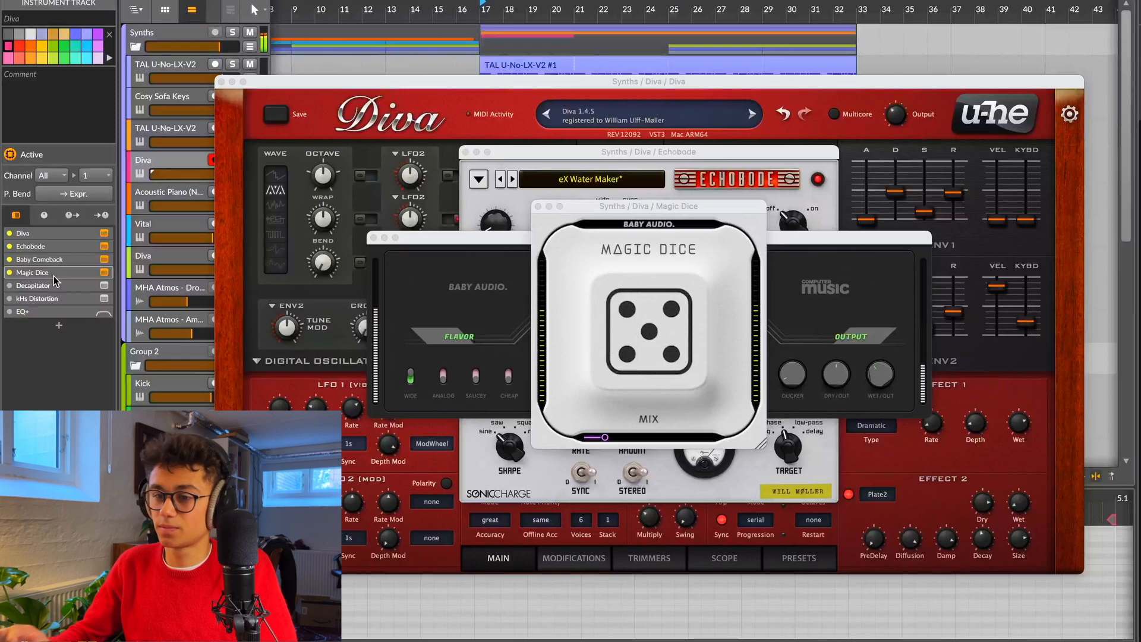
pyautogui.click(12, 288)
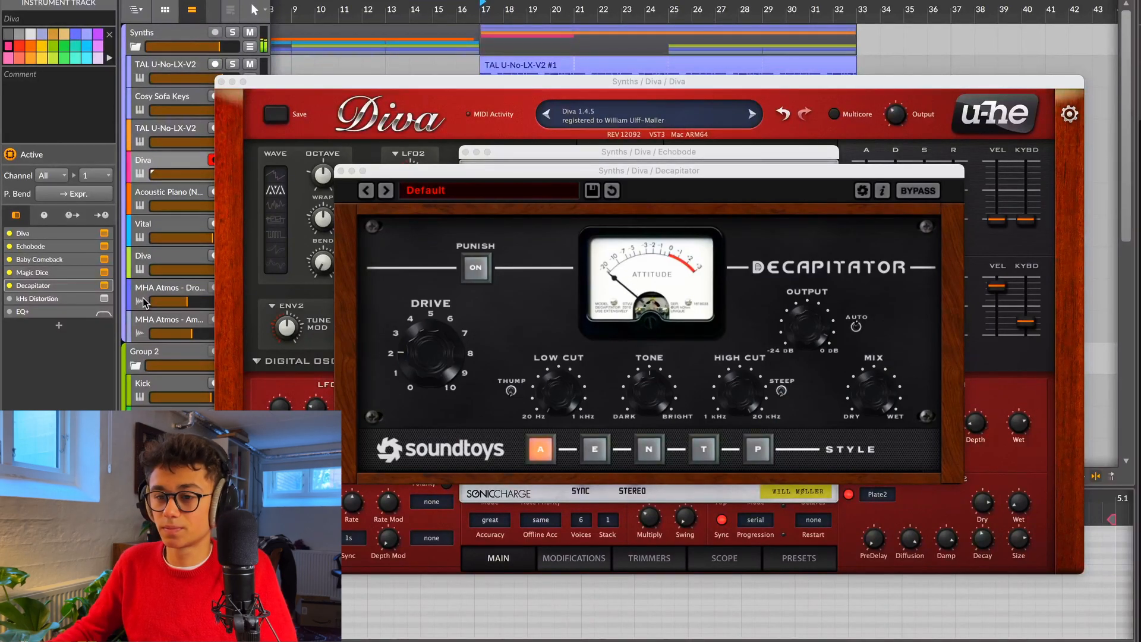
pyautogui.click(36, 301)
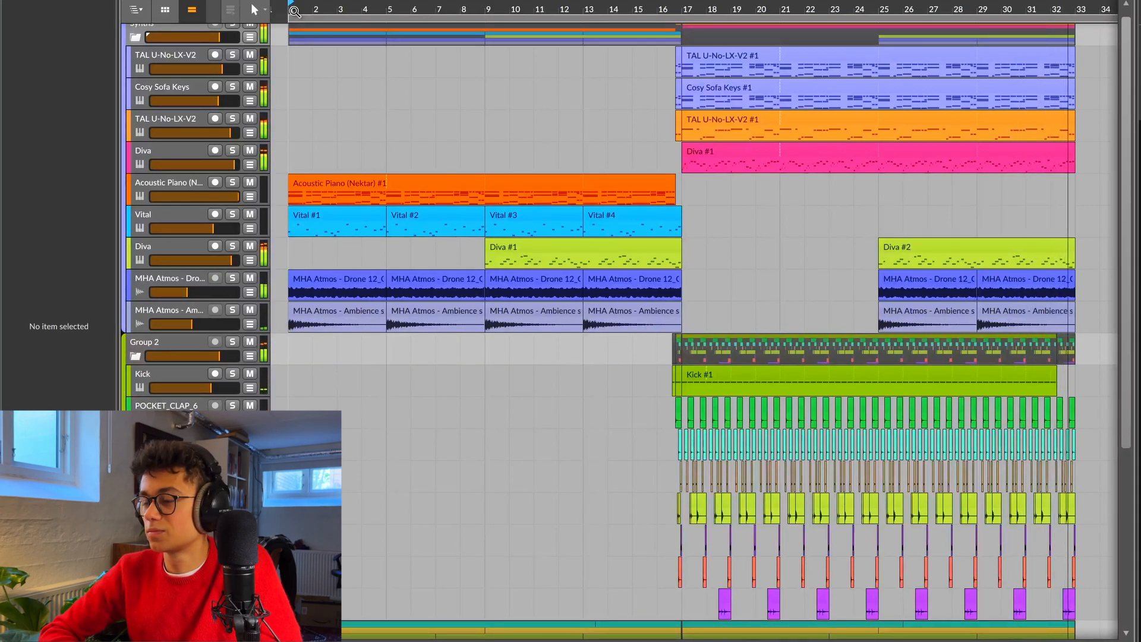
# Step: Stop playback of the arrangement near the end of the clips in bar 32
pyautogui.press('space')
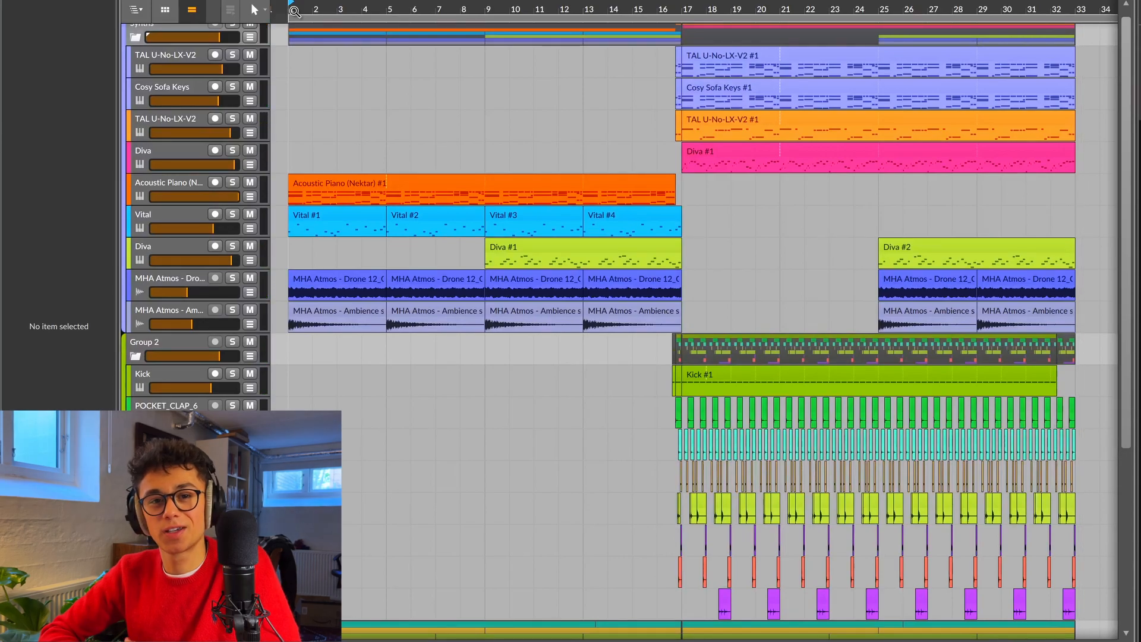